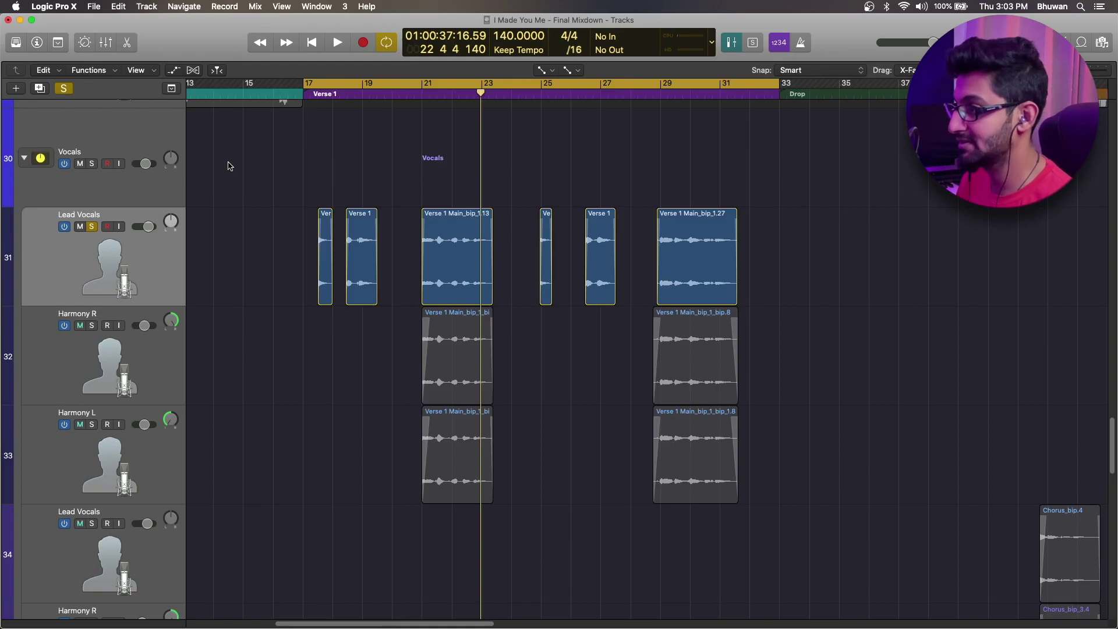
Play and stop the verse, then change the Left Click Tool from Fade to Pointer
key("space")
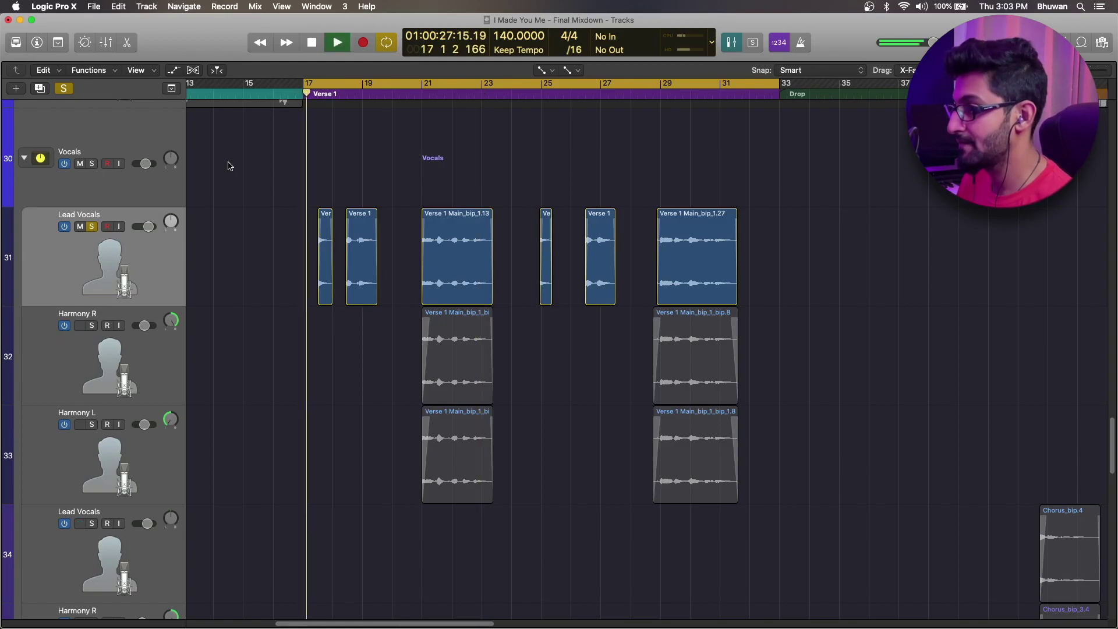
key("space")
left_click(544, 71)
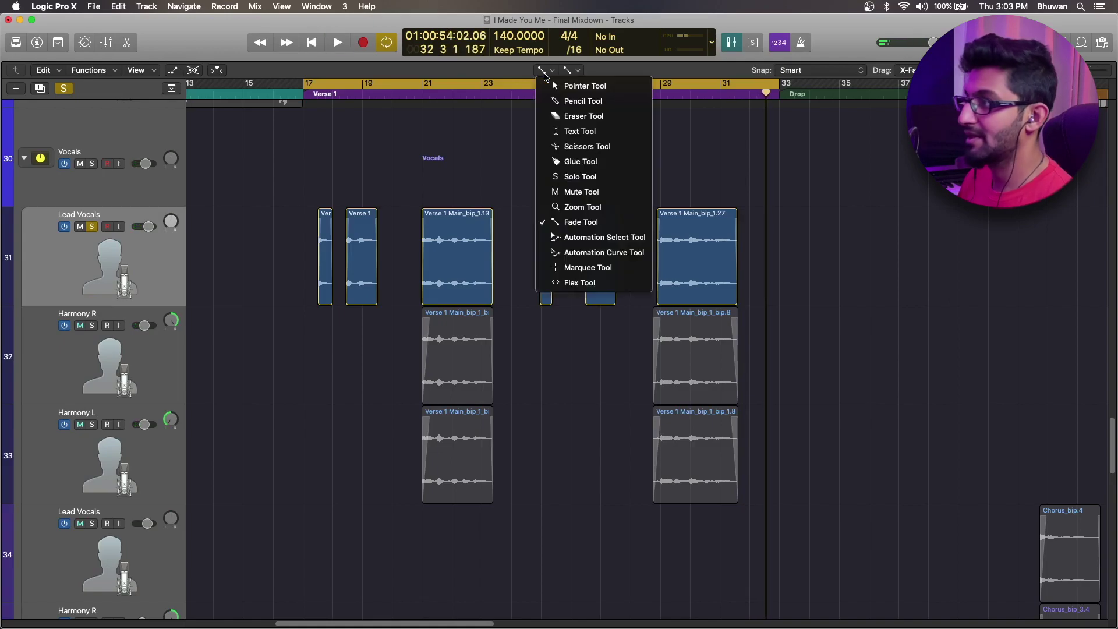
left_click(554, 87)
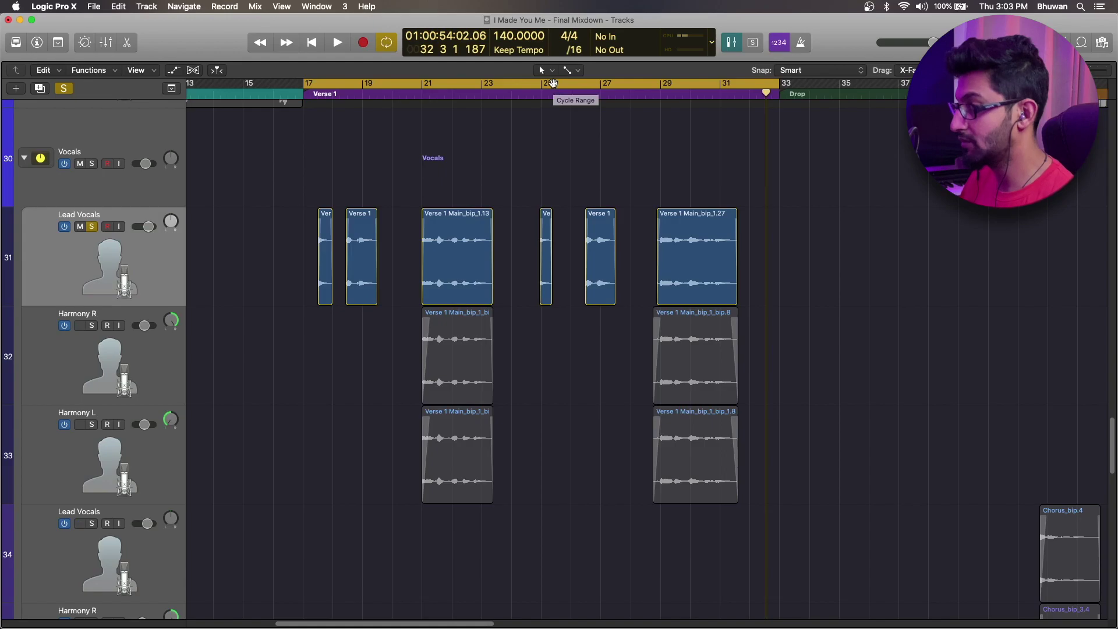
Show the Mixer beneath the Tracks area so the VOXrev aux strip is visible
key("x")
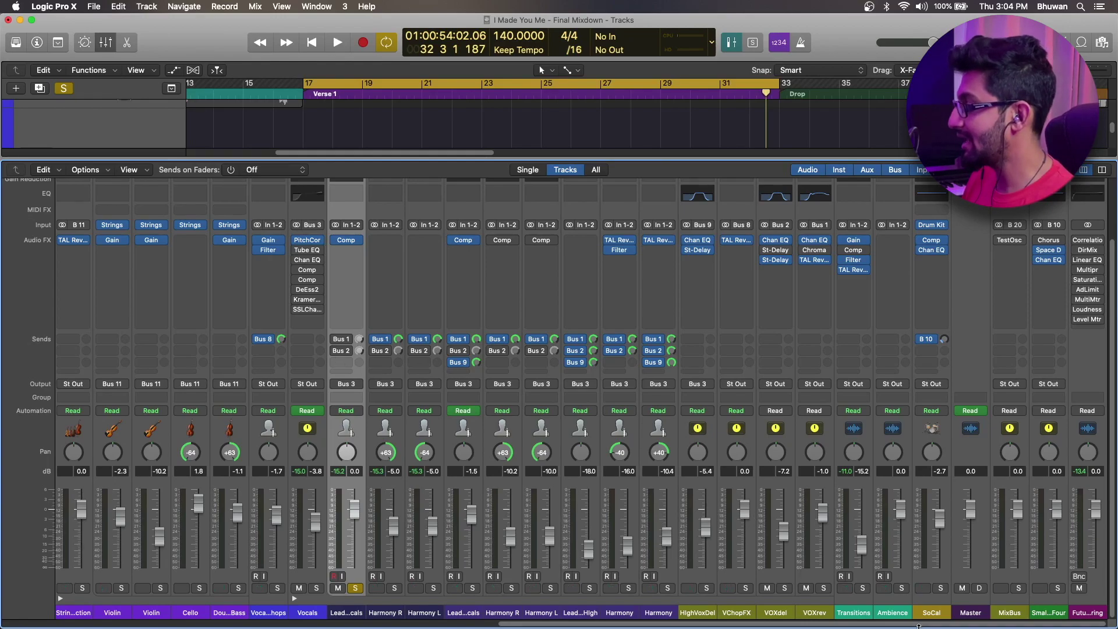
mouse_move(823, 263)
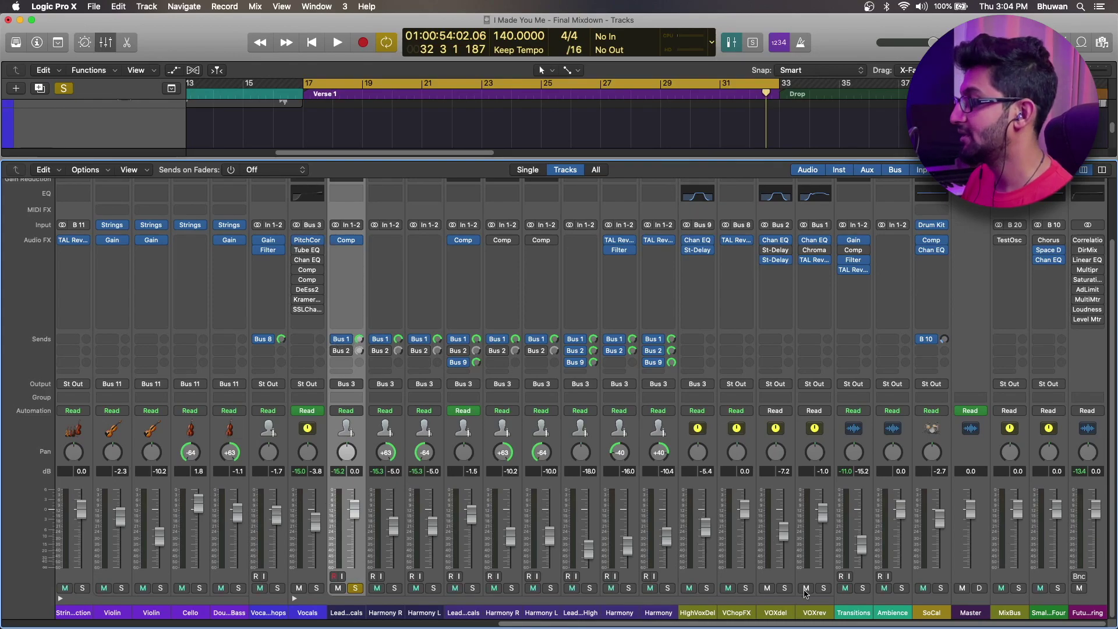
left_click(817, 242)
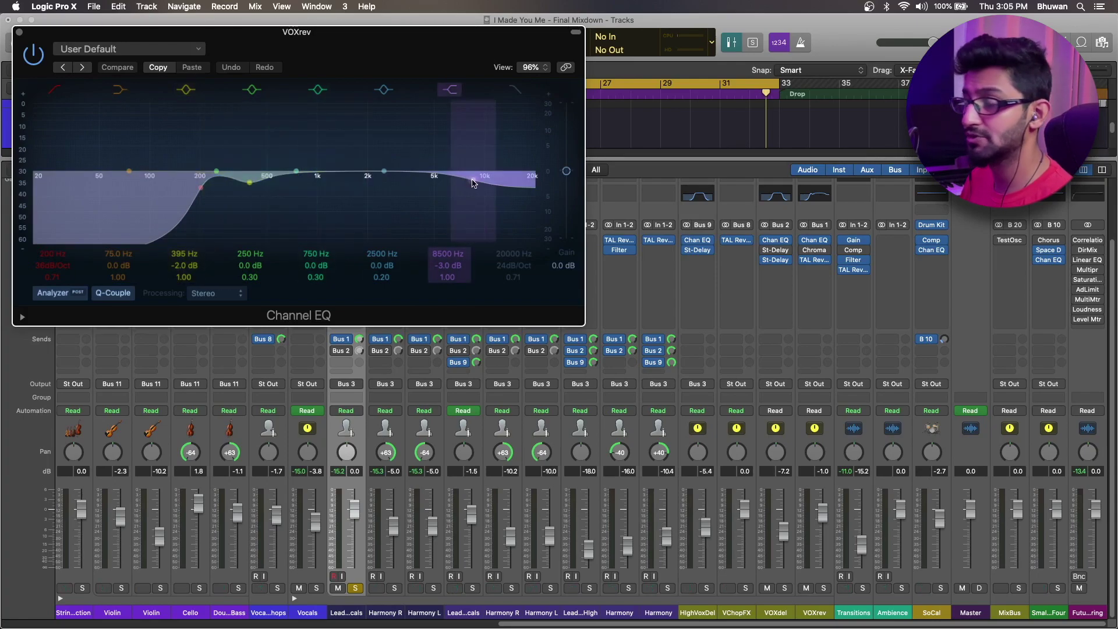
left_click(19, 33)
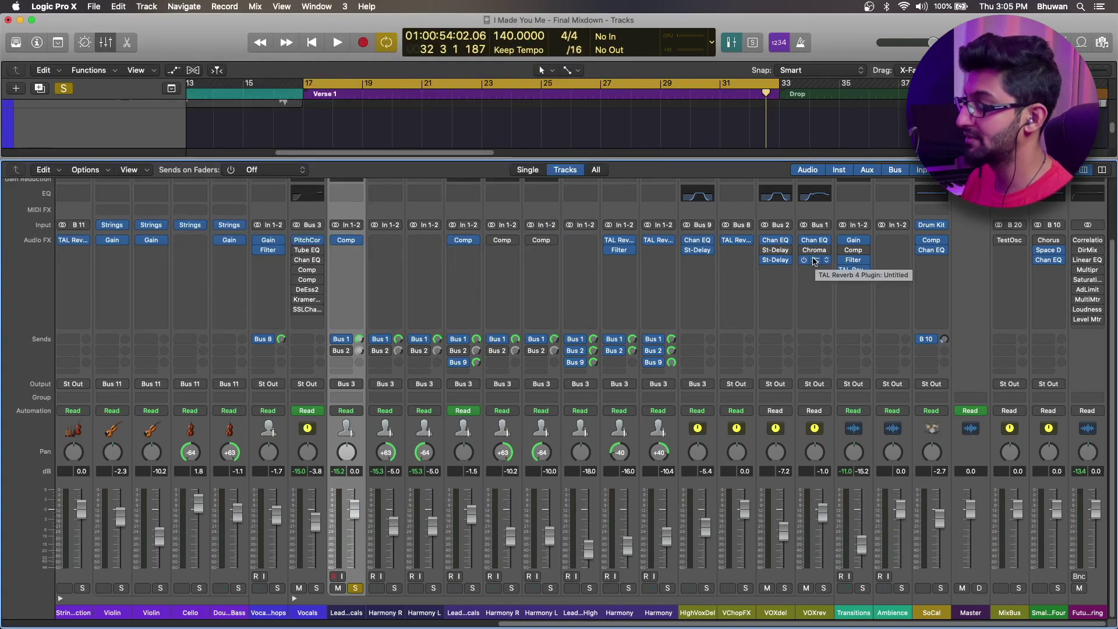
left_click(814, 260)
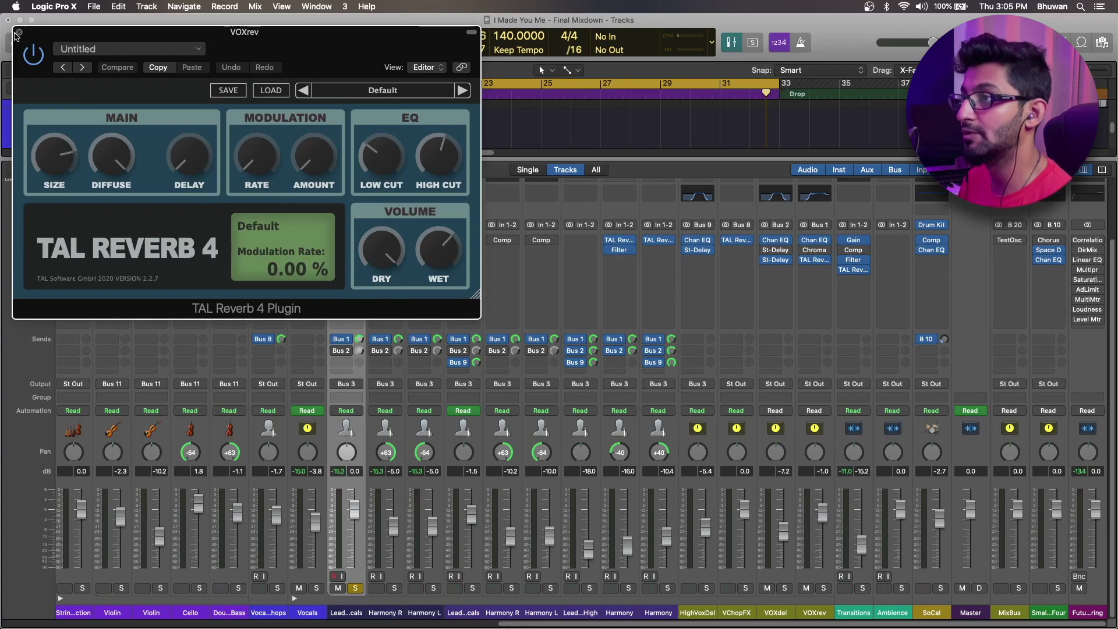
left_click(18, 32)
key("space")
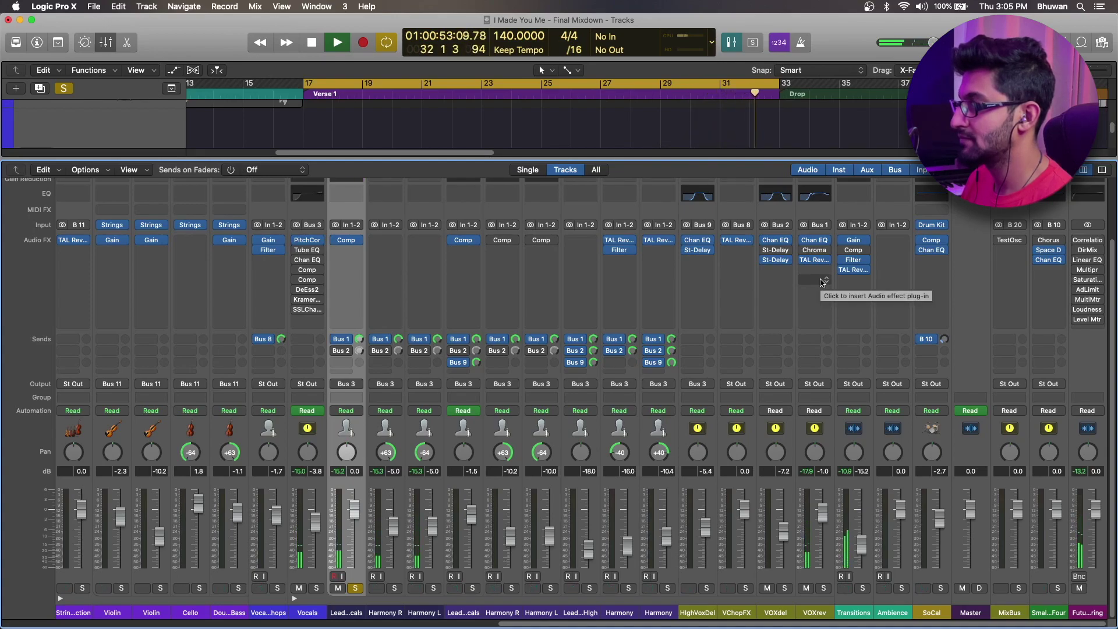
key("space")
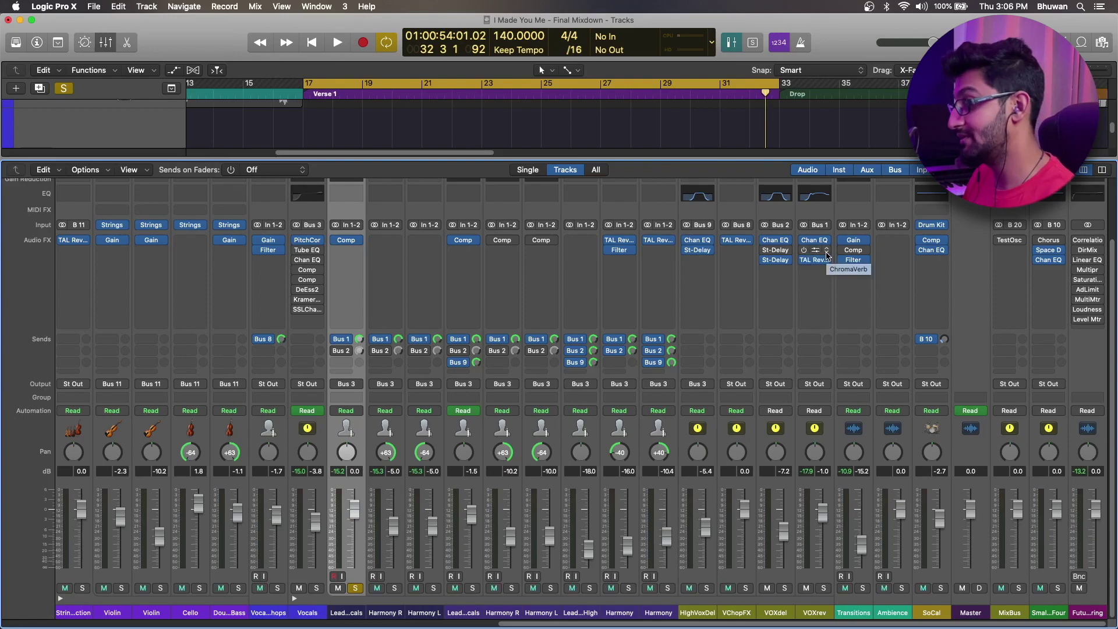
Replace ChromaVerb on the VOXrev channel with a stereo Dynamics Compressor
left_click(827, 255)
left_click(824, 263)
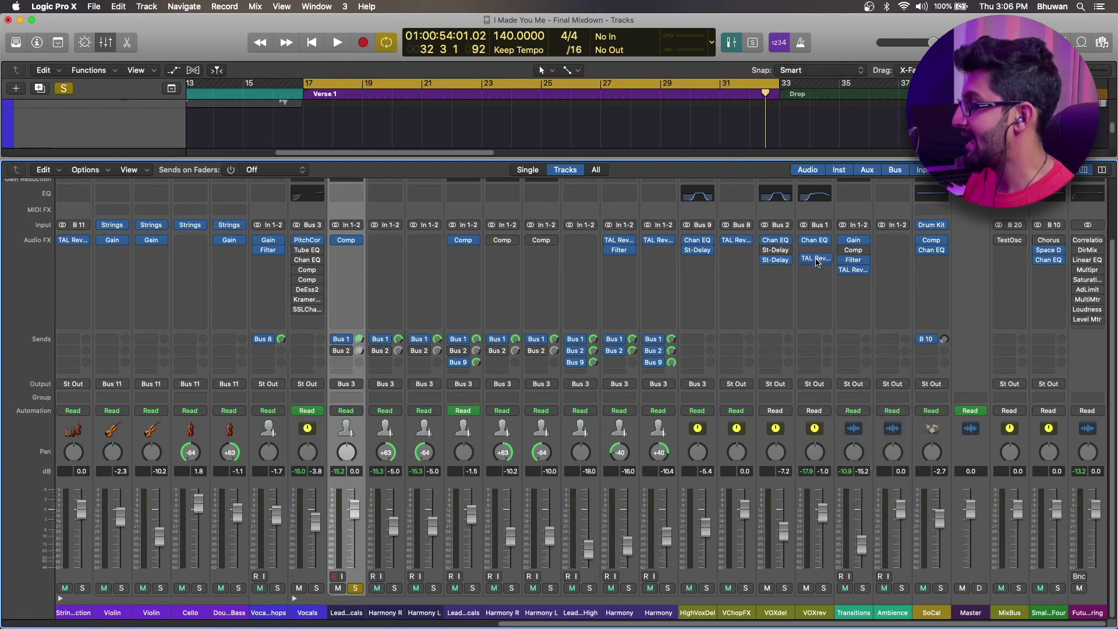
left_click(816, 260)
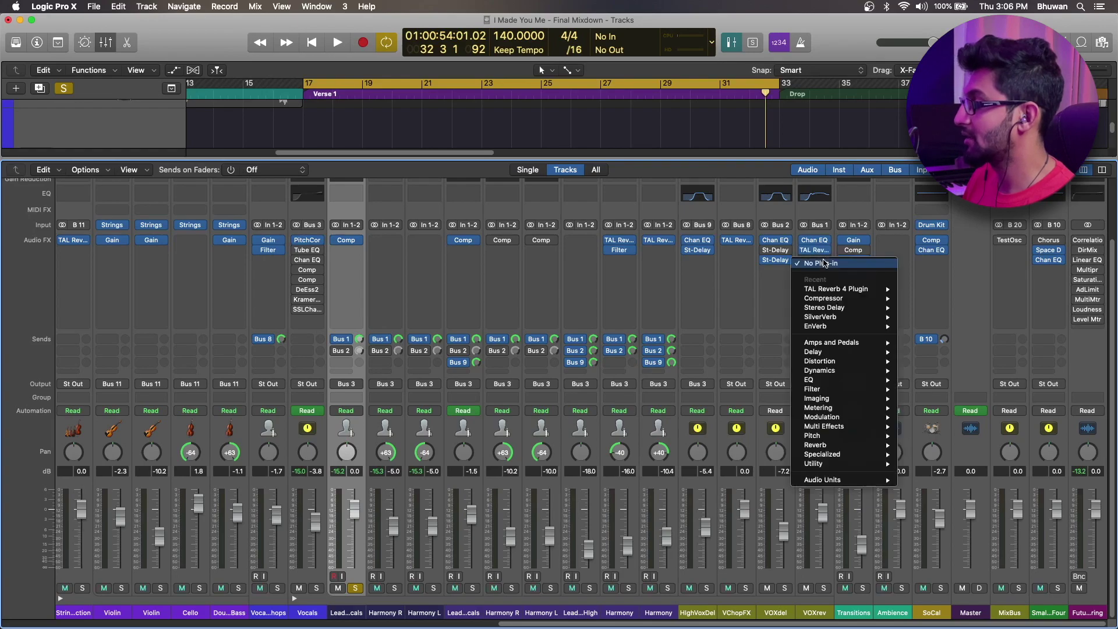
left_click(907, 298)
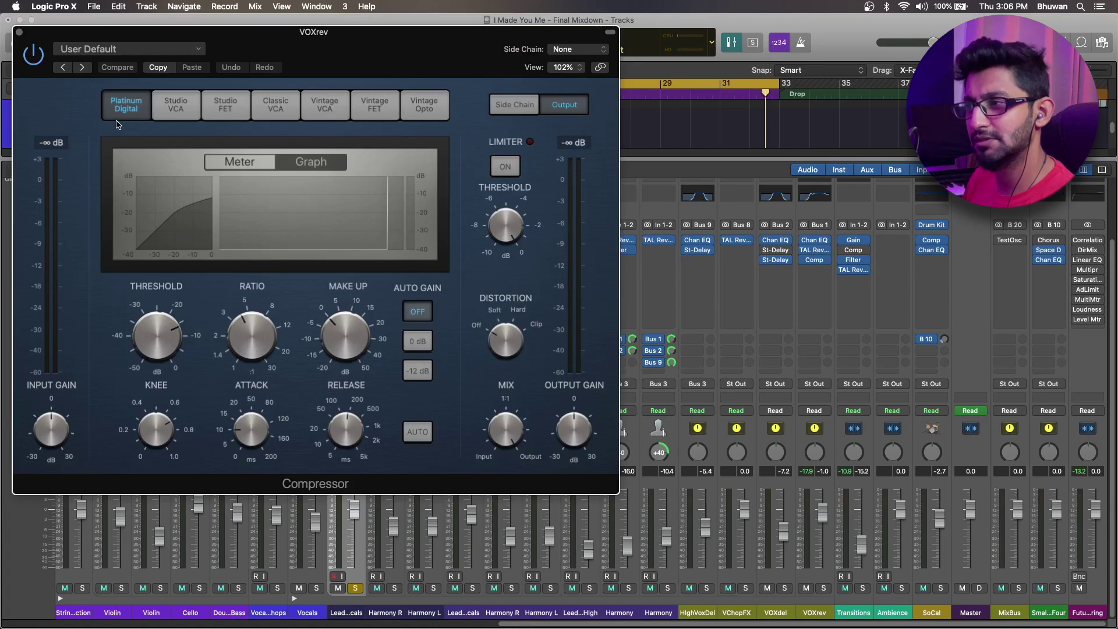
Switch the compressor to its meter view and key its side chain from Lead Vocals (Audio 5)
left_click(252, 162)
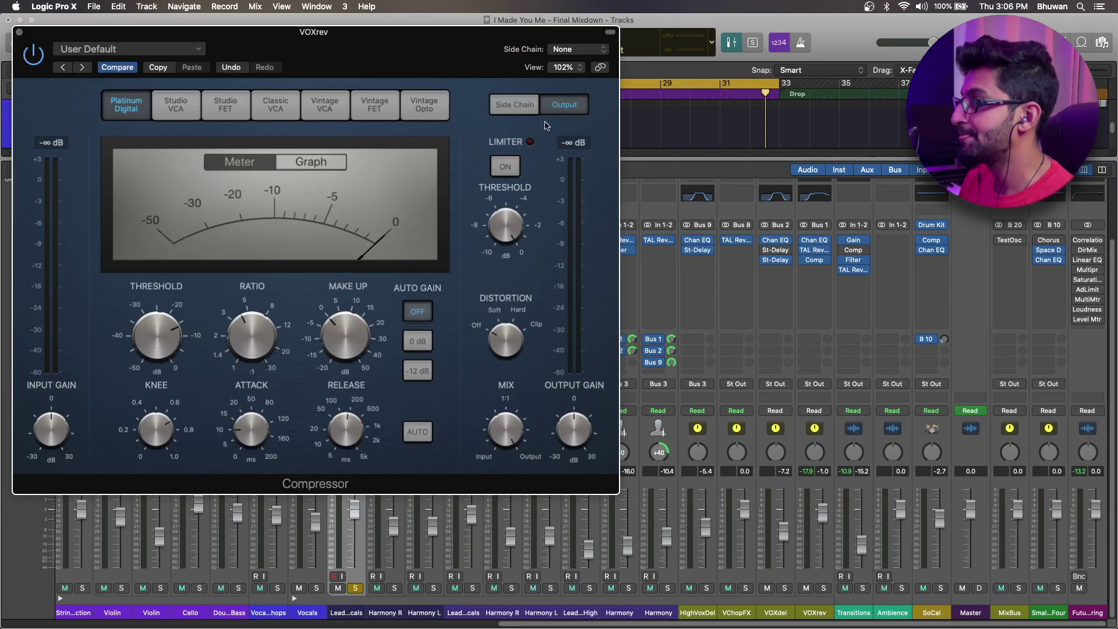
left_click(575, 49)
mouse_move(583, 68)
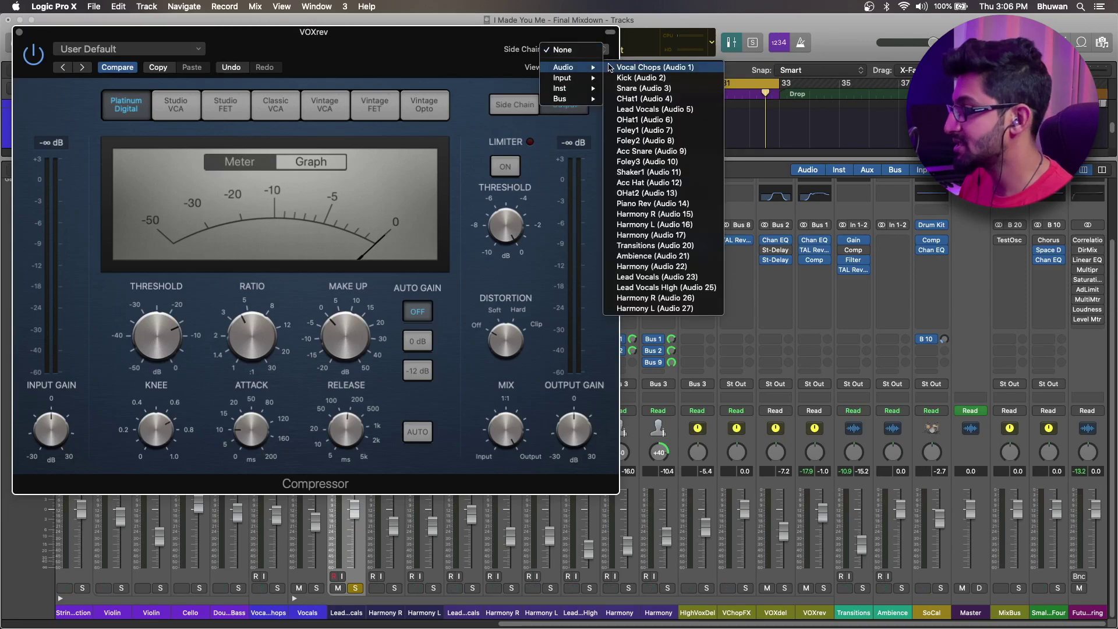
left_click(654, 276)
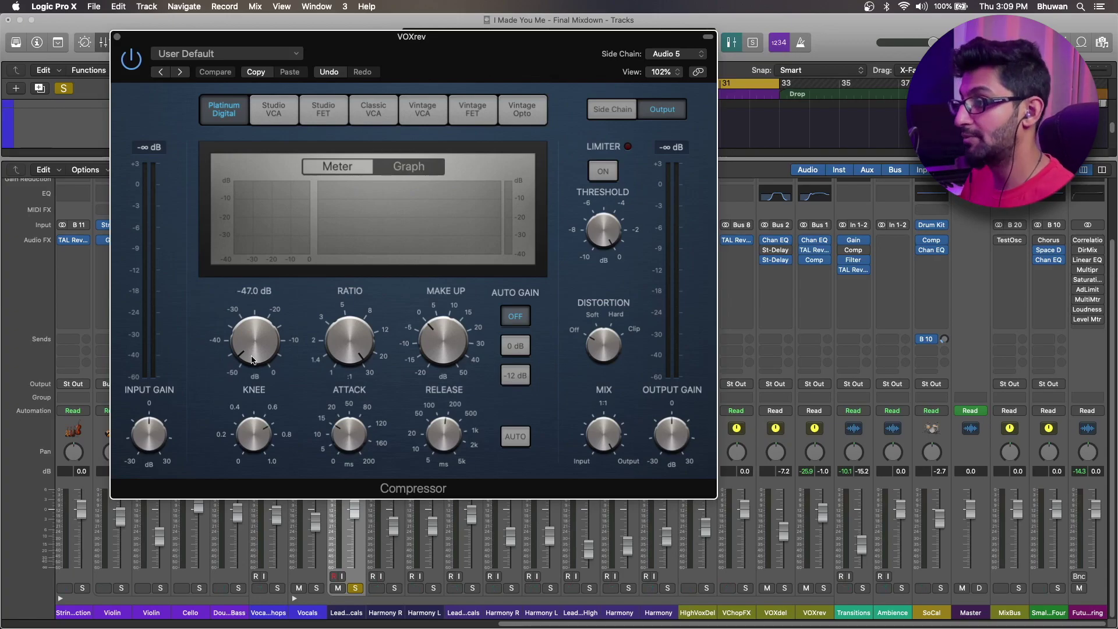
Start playback and bring the compressor threshold toward -35 dB while adjusting the ratio
left_click_drag(251, 359, 251, 349)
key("space")
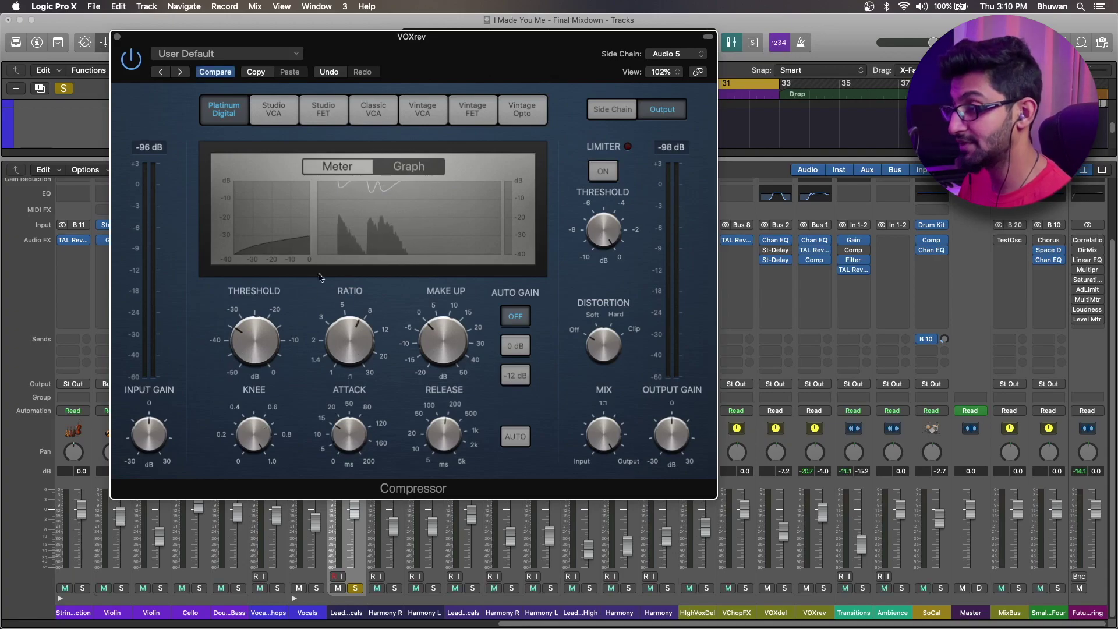
mouse_move(265, 357)
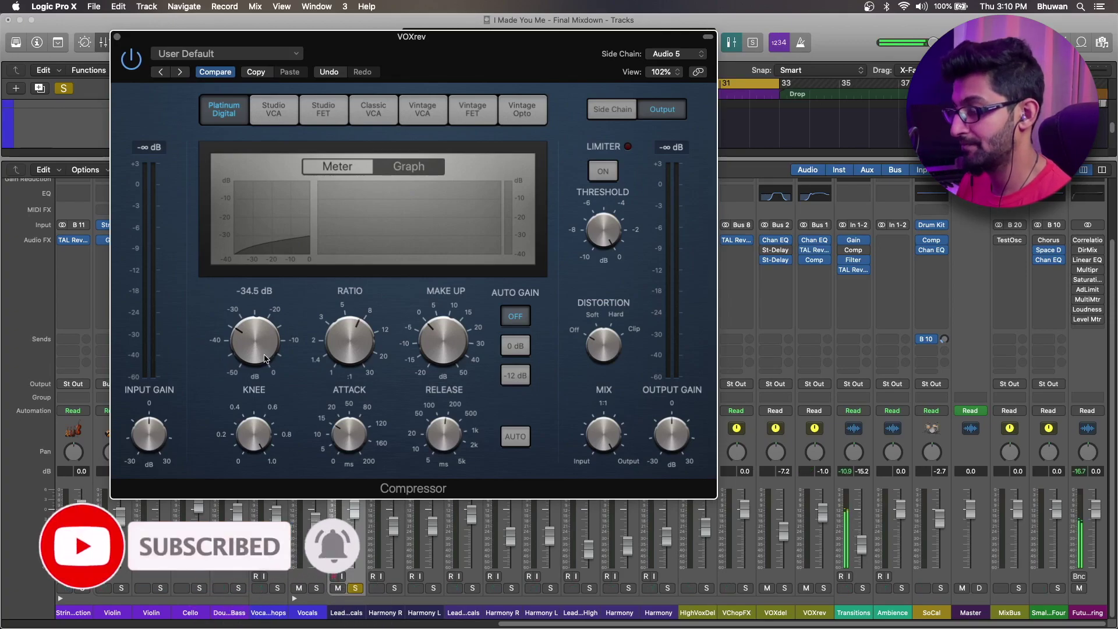
left_click_drag(262, 356, 260, 361)
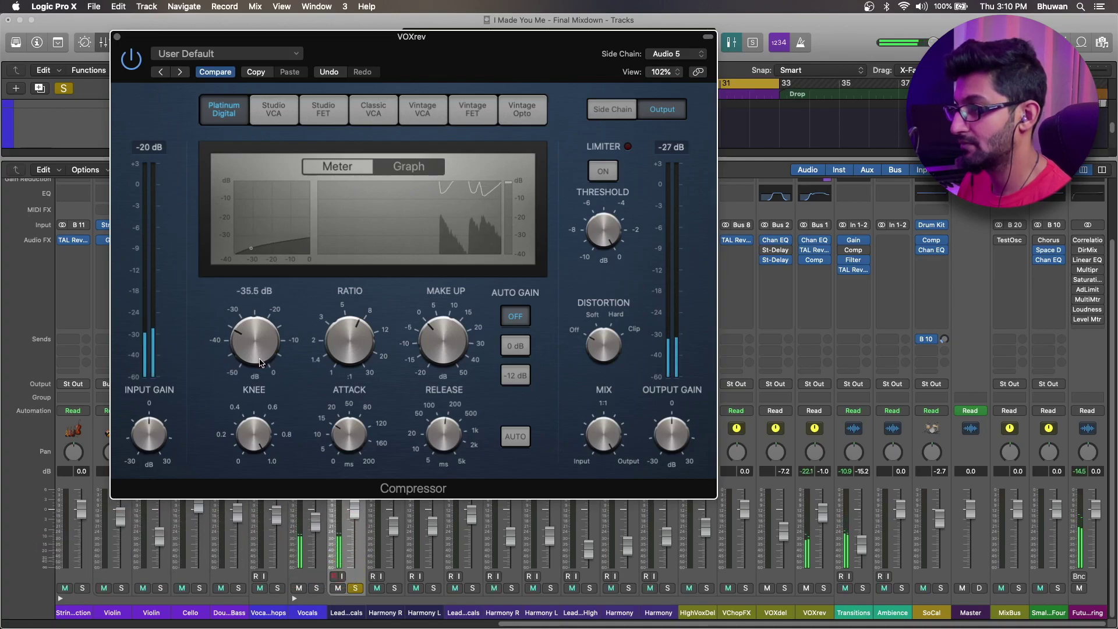
mouse_move(363, 349)
left_mouse_down()
mouse_move(370, 358)
mouse_move(371, 349)
left_mouse_up()
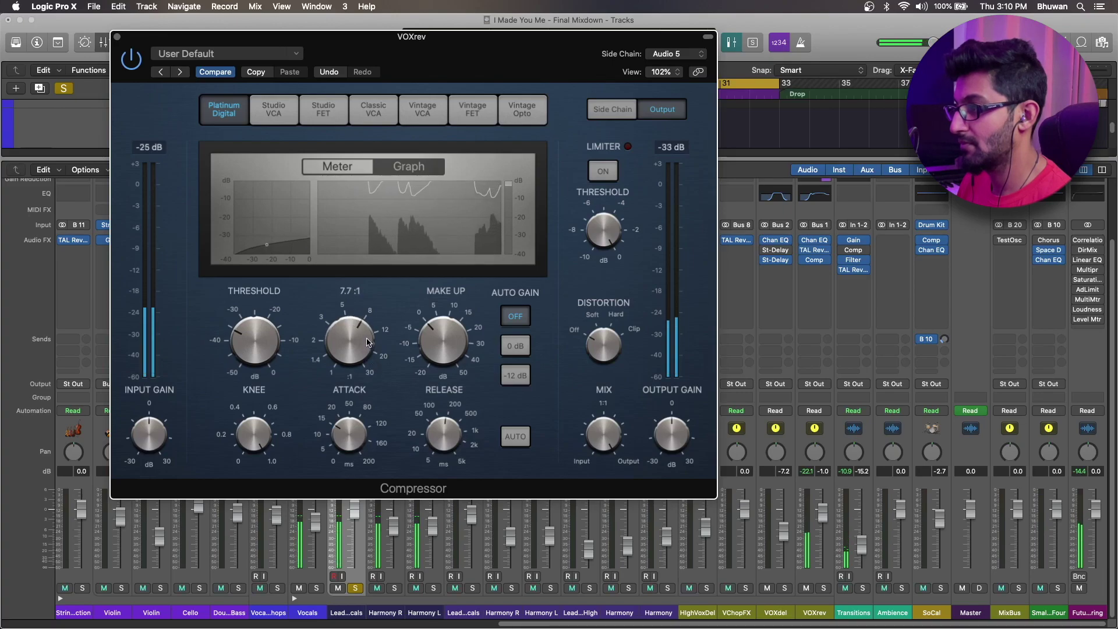
Shorten the attack to about 5.5 ms and lengthen the release to about 690 ms
left_click_drag(346, 442, 353, 460)
left_click_drag(450, 437, 447, 444)
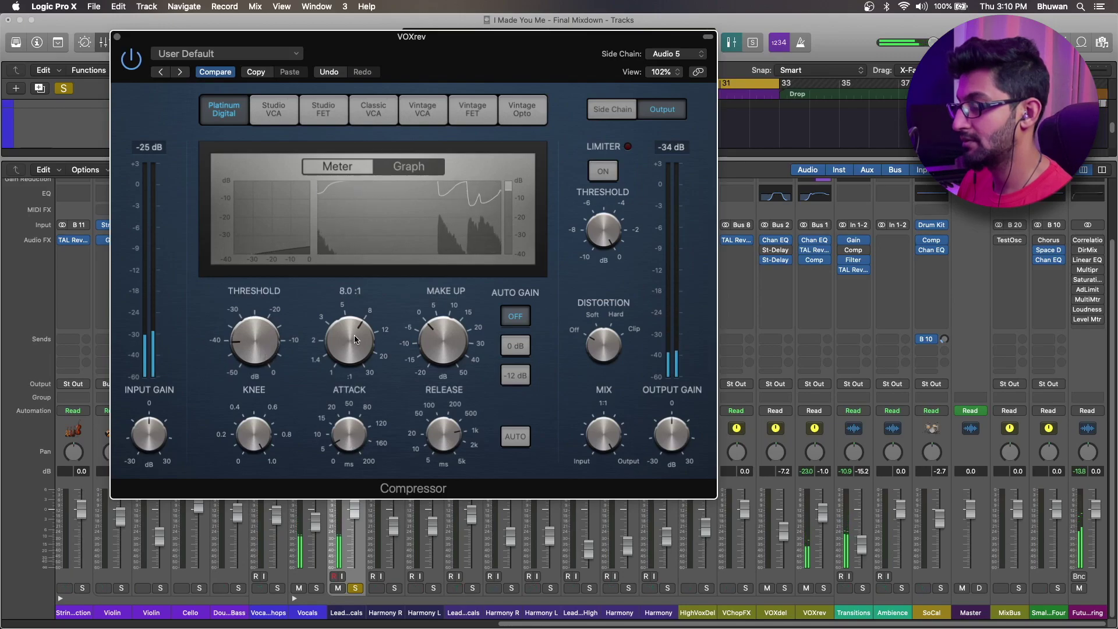
left_click_drag(454, 455, 454, 436)
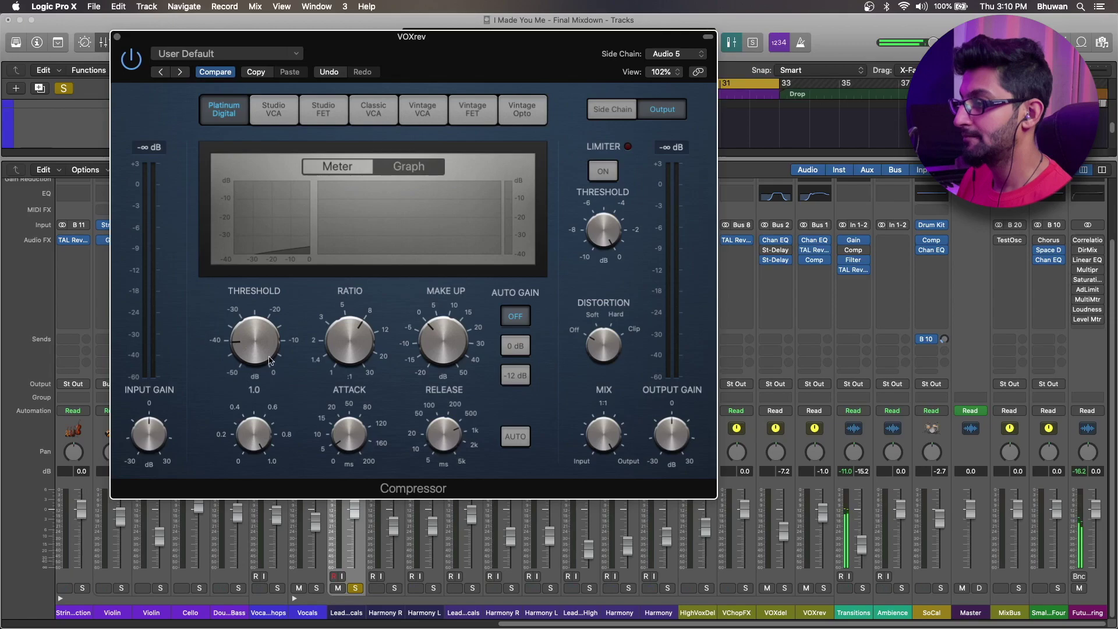
Fine-tune the threshold between -45 and -34.5 dB, settling near -35.5 dB, with a 10:1 ratio
left_click_drag(248, 334, 252, 343)
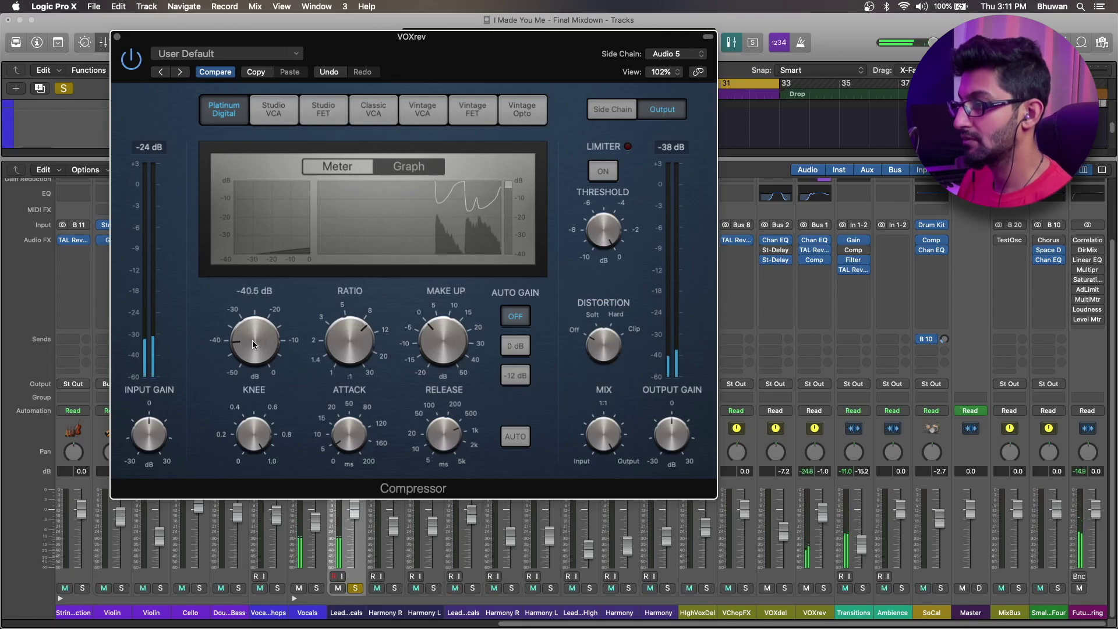
mouse_move(253, 344)
left_mouse_down()
mouse_move(263, 367)
mouse_move(263, 352)
left_mouse_up()
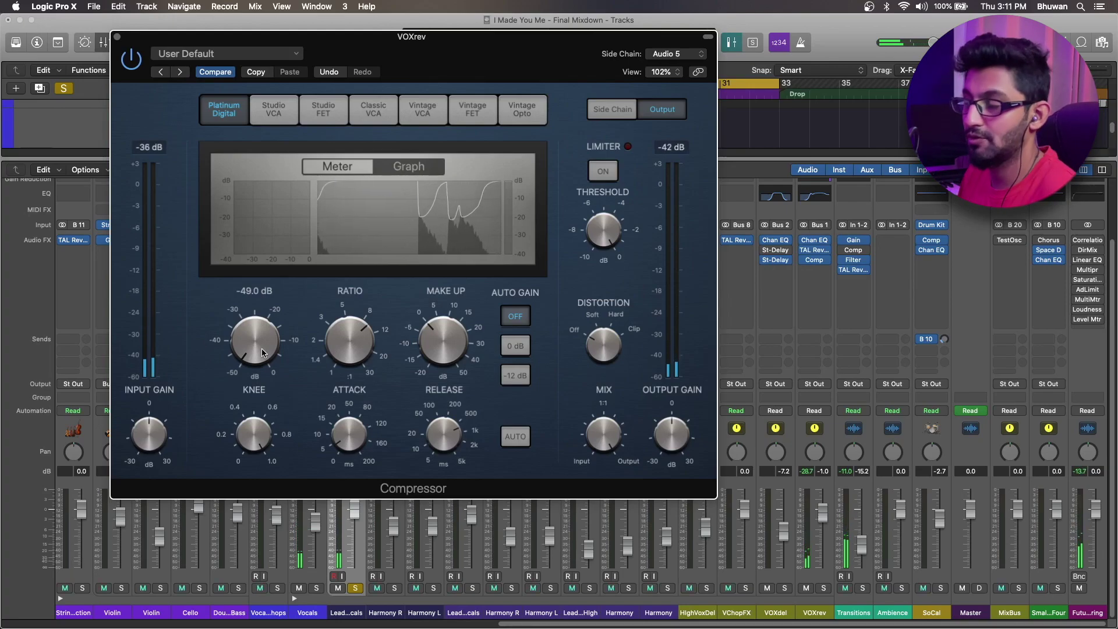
left_click_drag(249, 319, 246, 305)
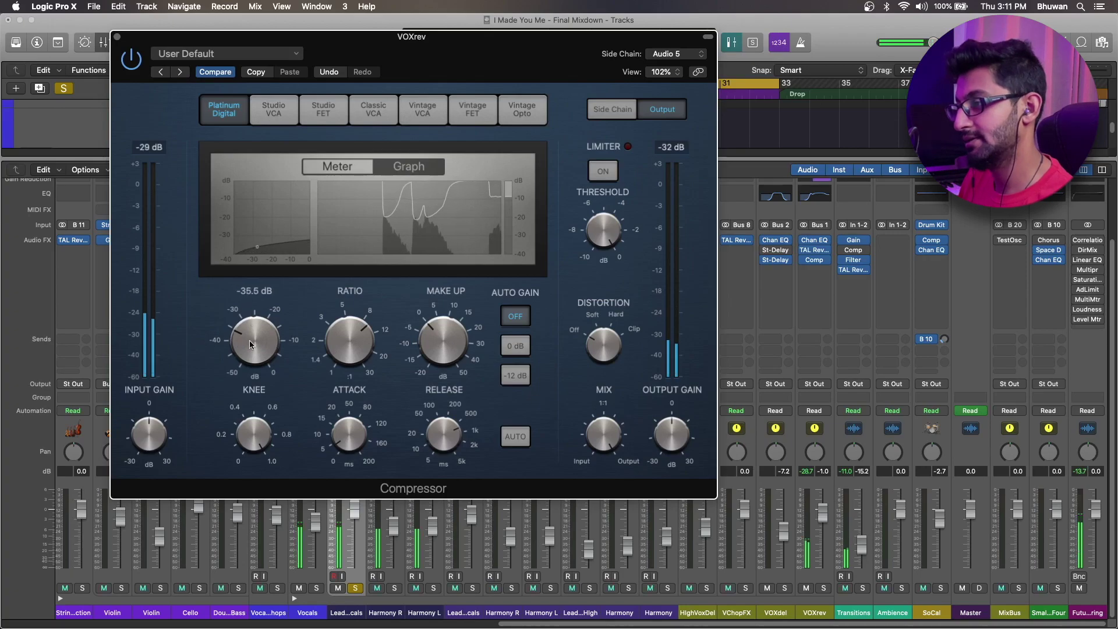
left_click_drag(249, 343, 247, 332)
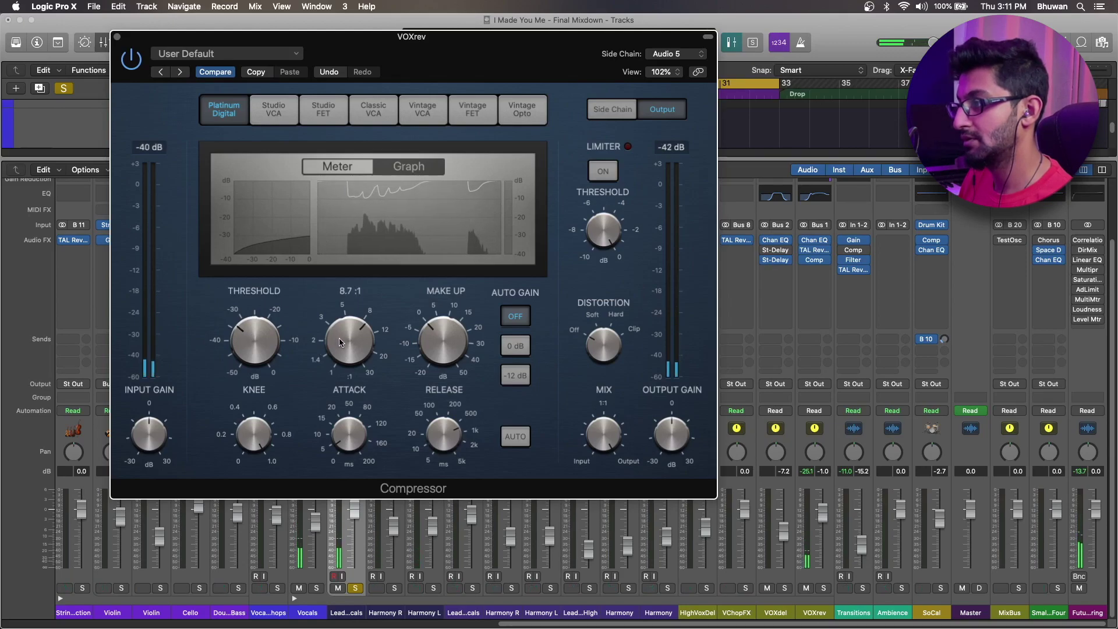
left_click_drag(256, 351, 252, 357)
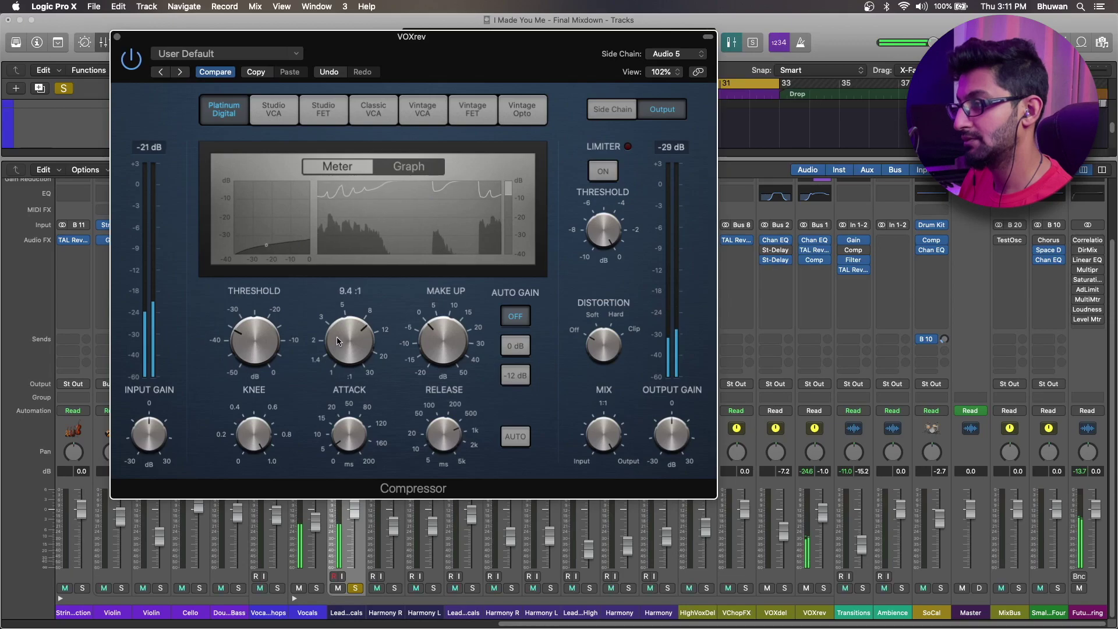
left_click_drag(336, 340, 337, 337)
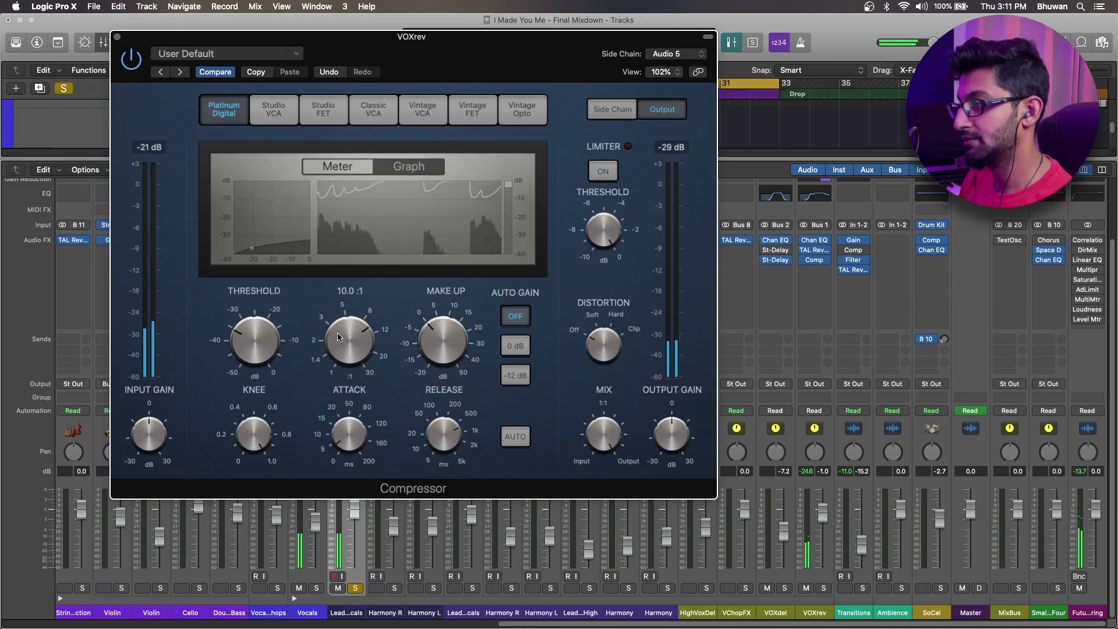
Move TAL Reverb below Comp in VOXrev's insert chain and reopen the compressor settings
left_click(117, 39)
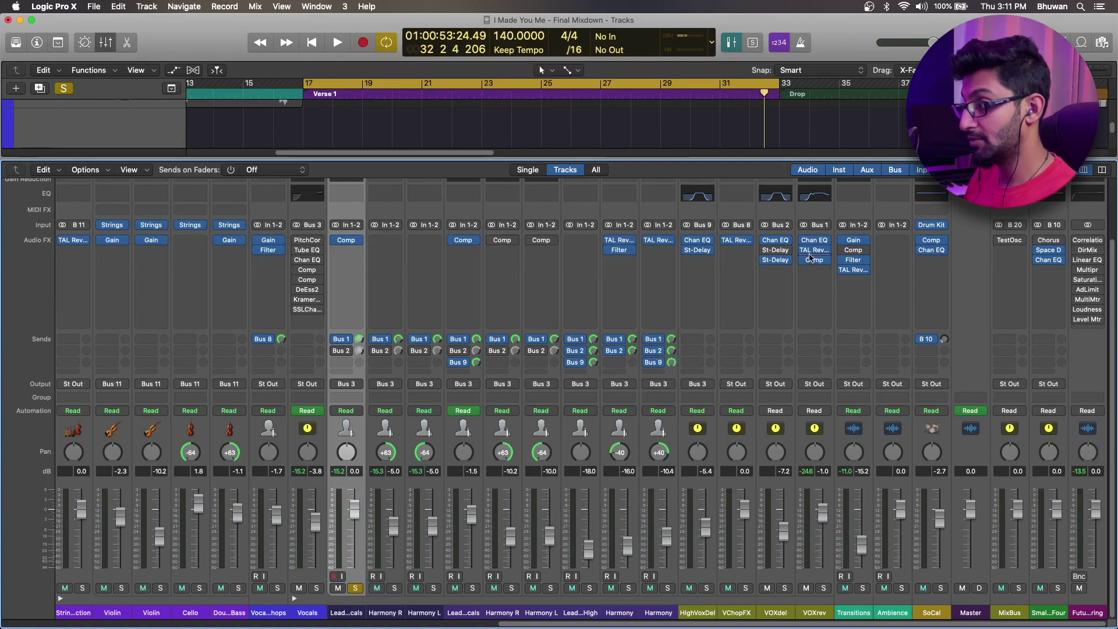
left_click_drag(814, 253, 816, 267)
left_click(817, 262)
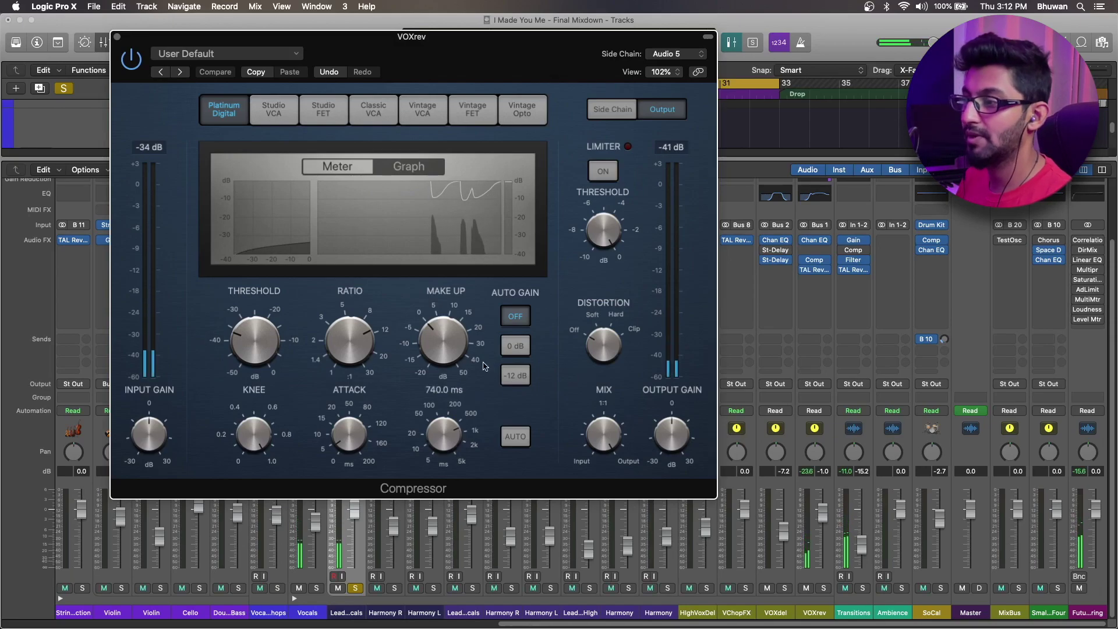
Set the compressor threshold to about -31.5 dB and ratio to 9:1, checking attack and release
mouse_move(258, 340)
left_mouse_down()
mouse_move(257, 326)
mouse_move(258, 340)
left_mouse_up()
left_click(368, 335)
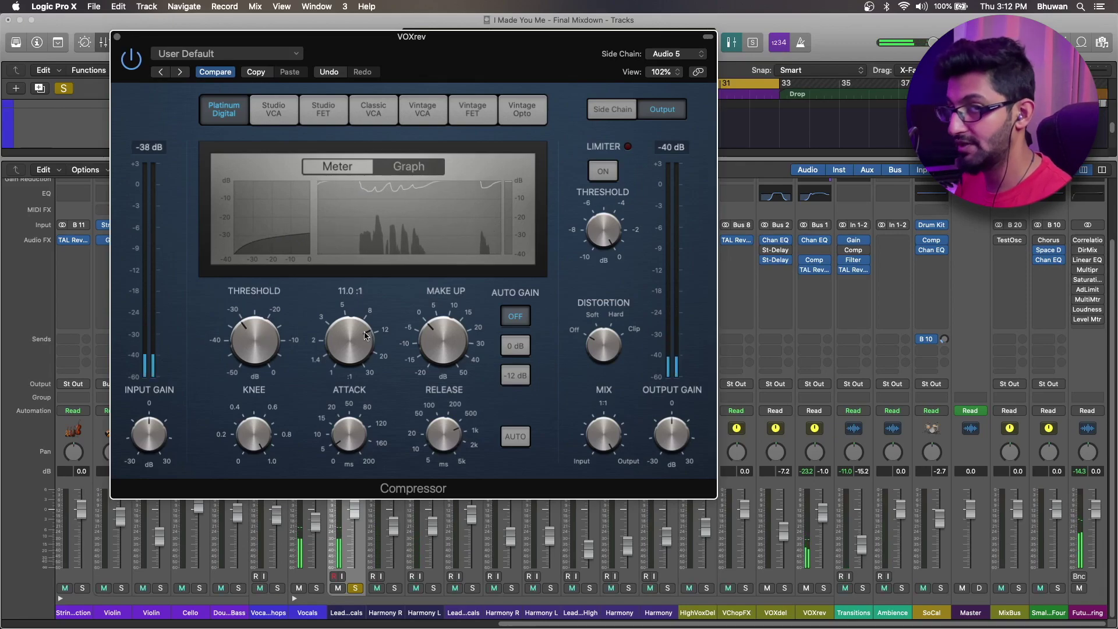
left_click_drag(365, 338, 368, 350)
left_click_drag(254, 338, 255, 343)
left_click(330, 427)
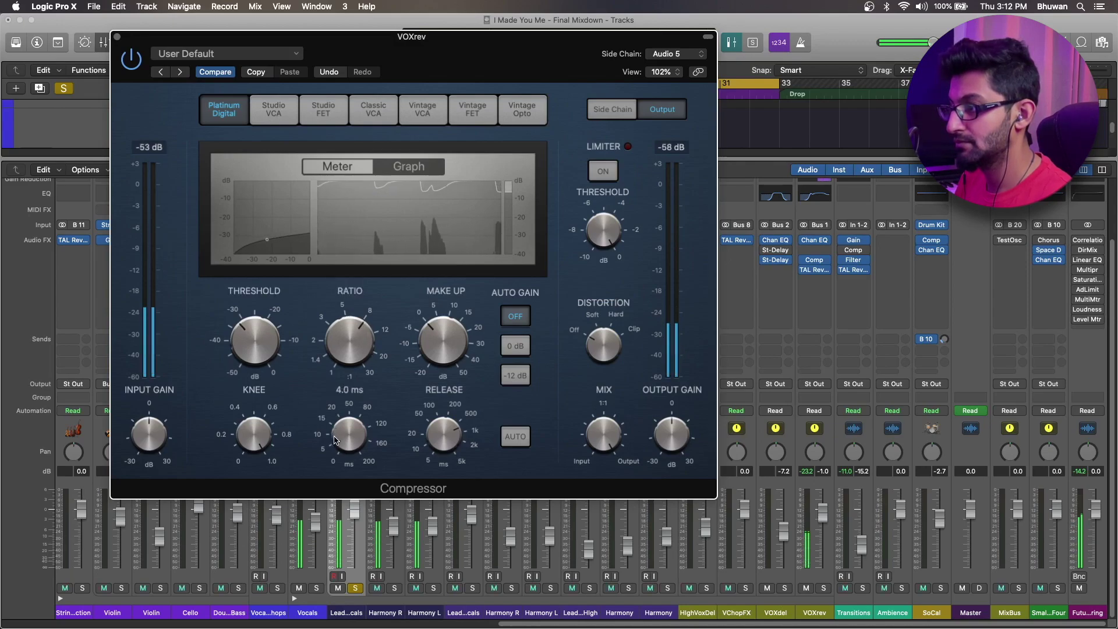
left_click(464, 441)
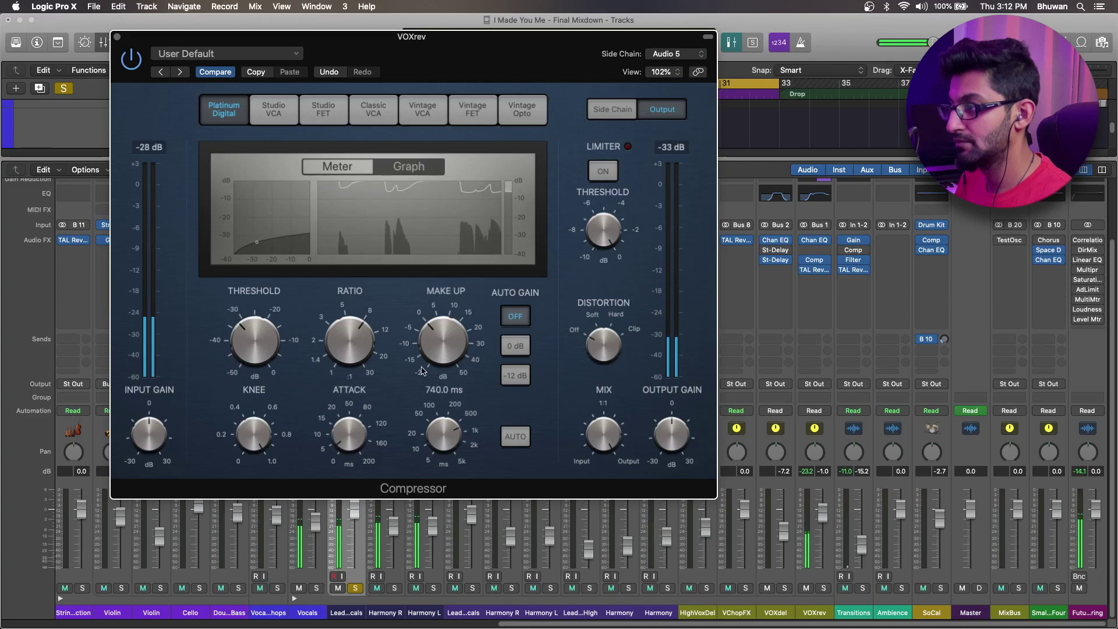
mouse_move(240, 337)
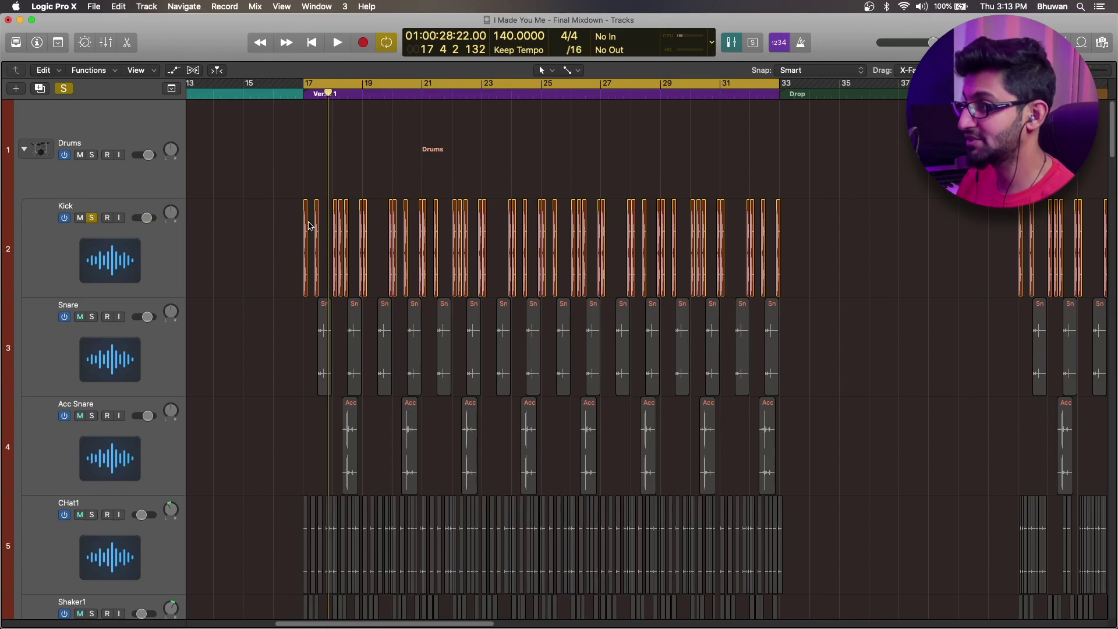
Play the song from bar 17 with the Mixer shown beneath the tracks
key("space")
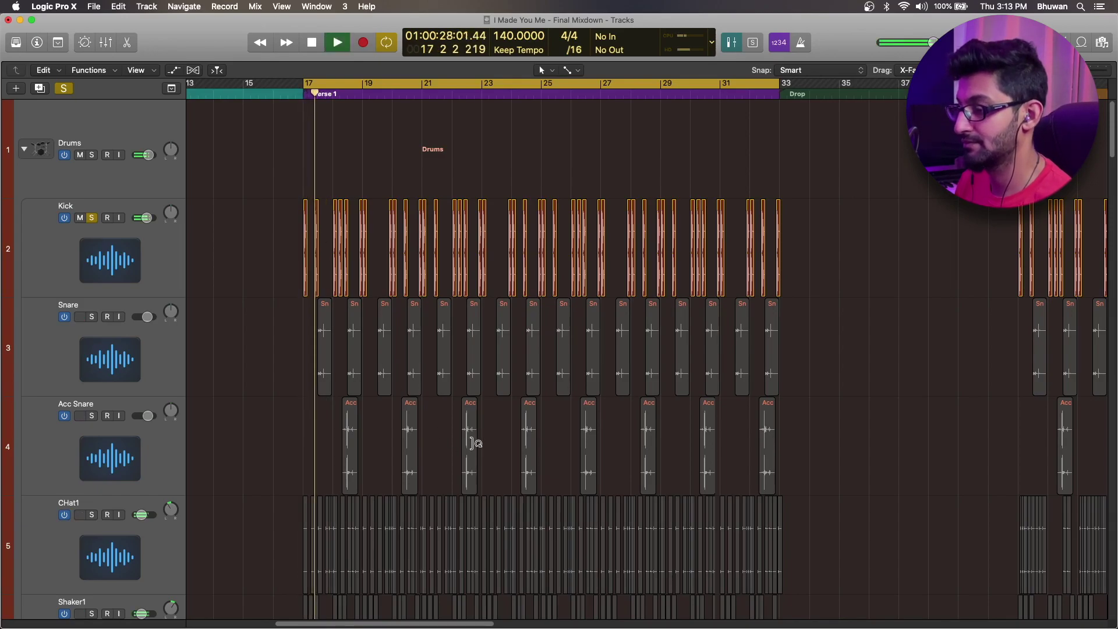
scroll(479, 441, "down", 3)
scroll(478, 441, "down", 5)
key("x")
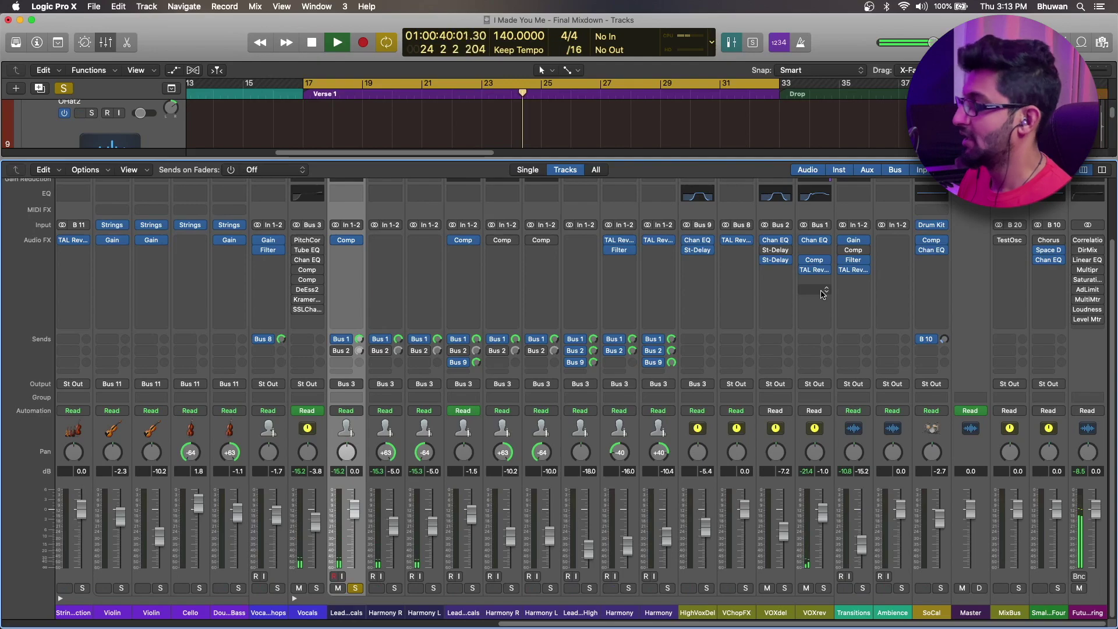
Re-key VOXrev's compressor side chain from the Kick (Audio 2) track and resume playback
key("space")
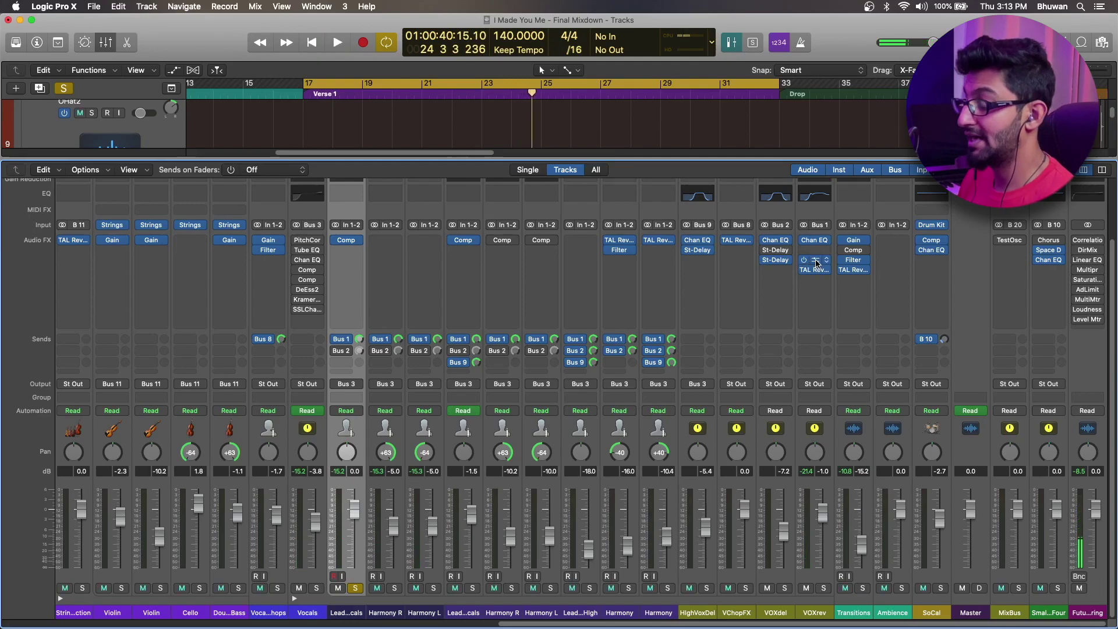
left_click(817, 262)
left_click(674, 53)
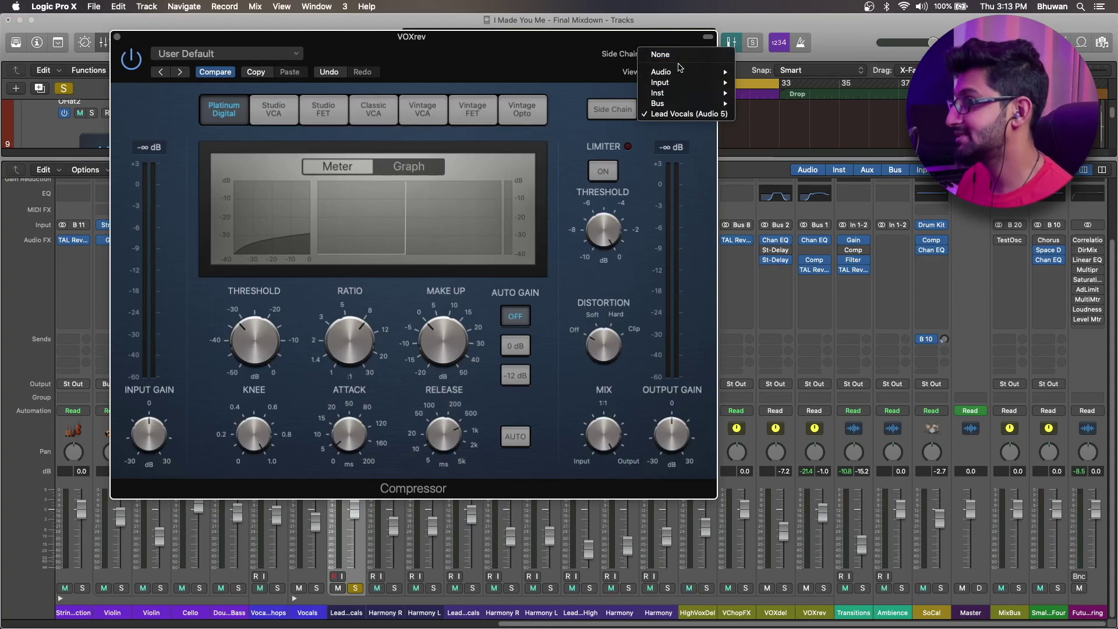
mouse_move(699, 85)
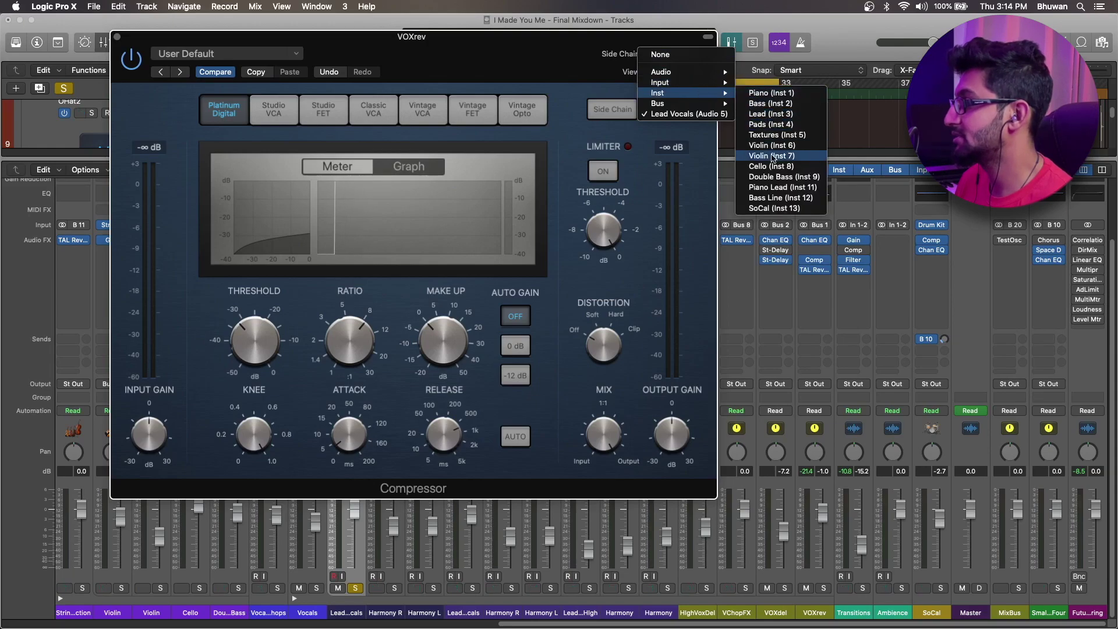
left_click(748, 82)
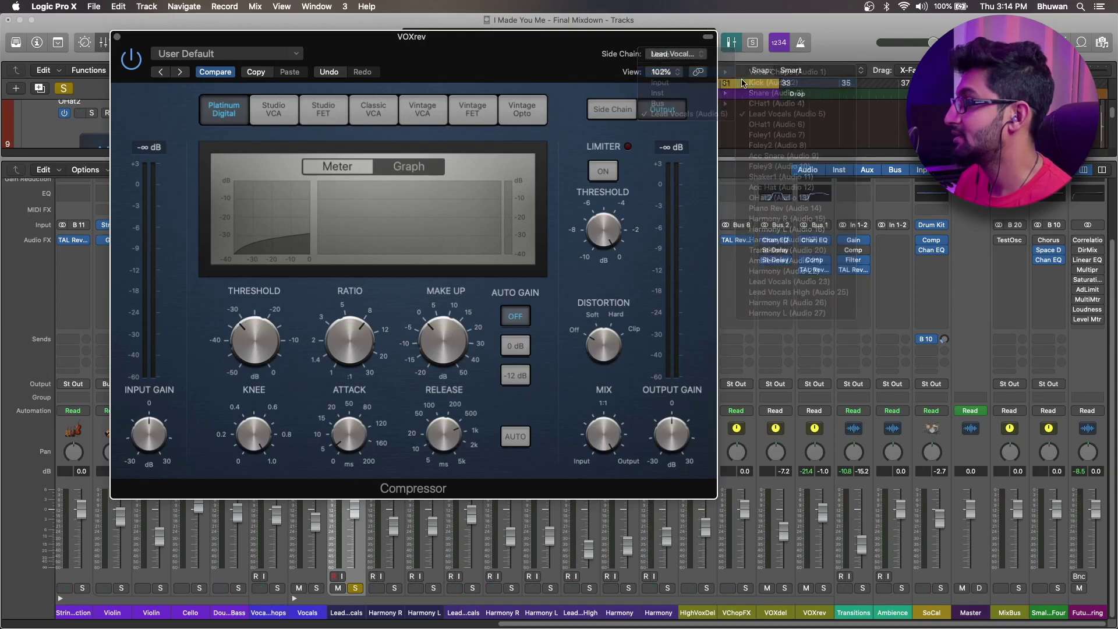
key("space")
mouse_move(359, 352)
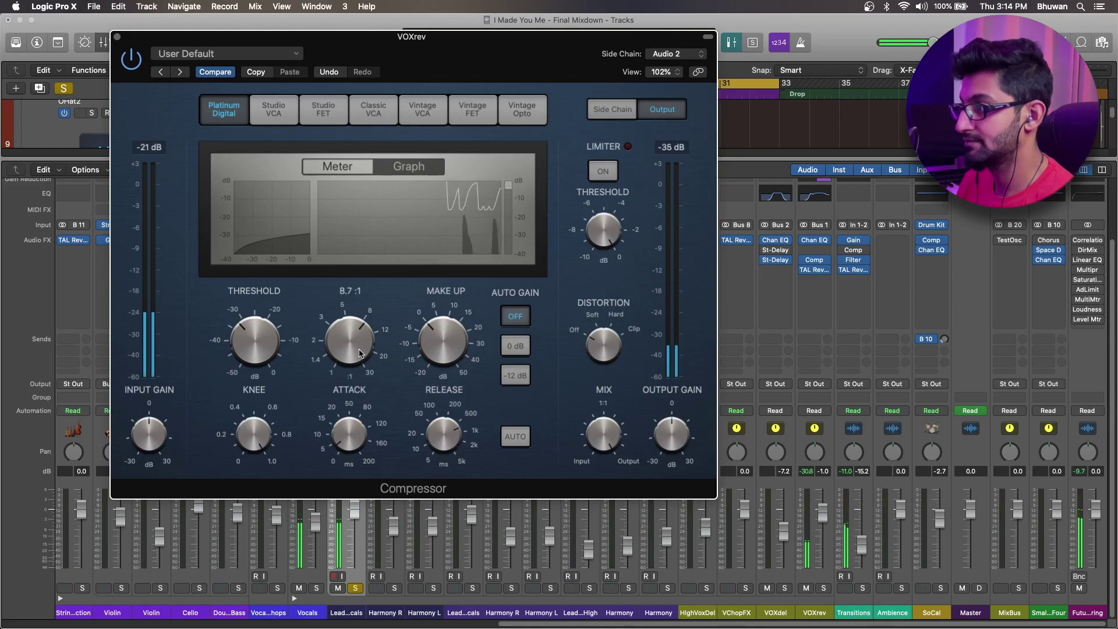
left_click(358, 169)
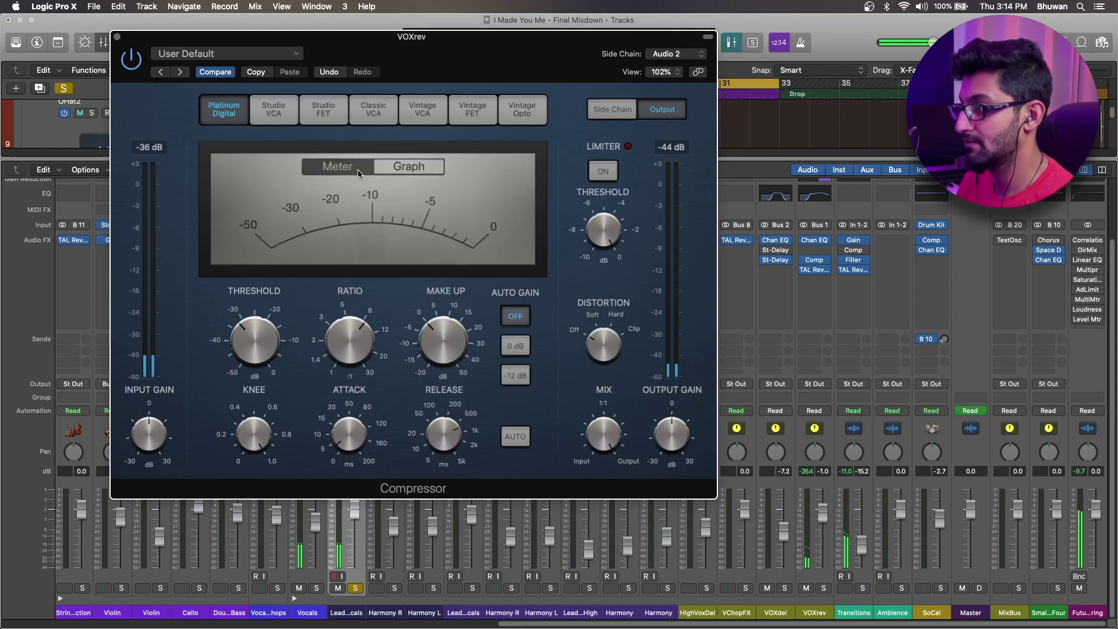
left_click(387, 167)
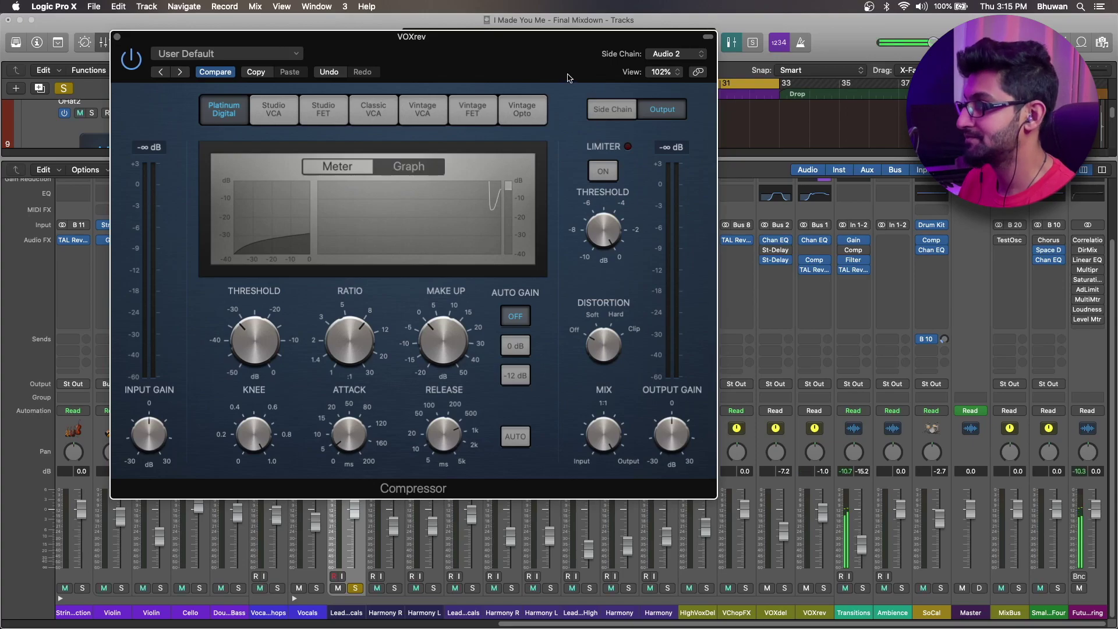
Switch the compressor's side-chain key back to Lead Vocals (Audio 5) and play the mix
left_click(670, 53)
mouse_move(670, 71)
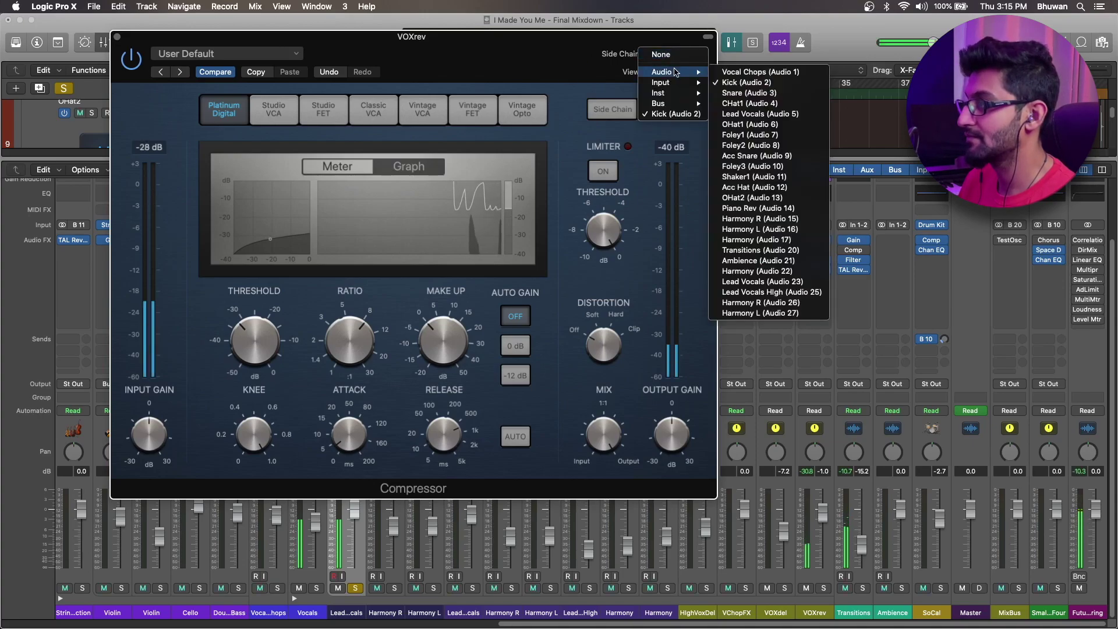
left_click(757, 114)
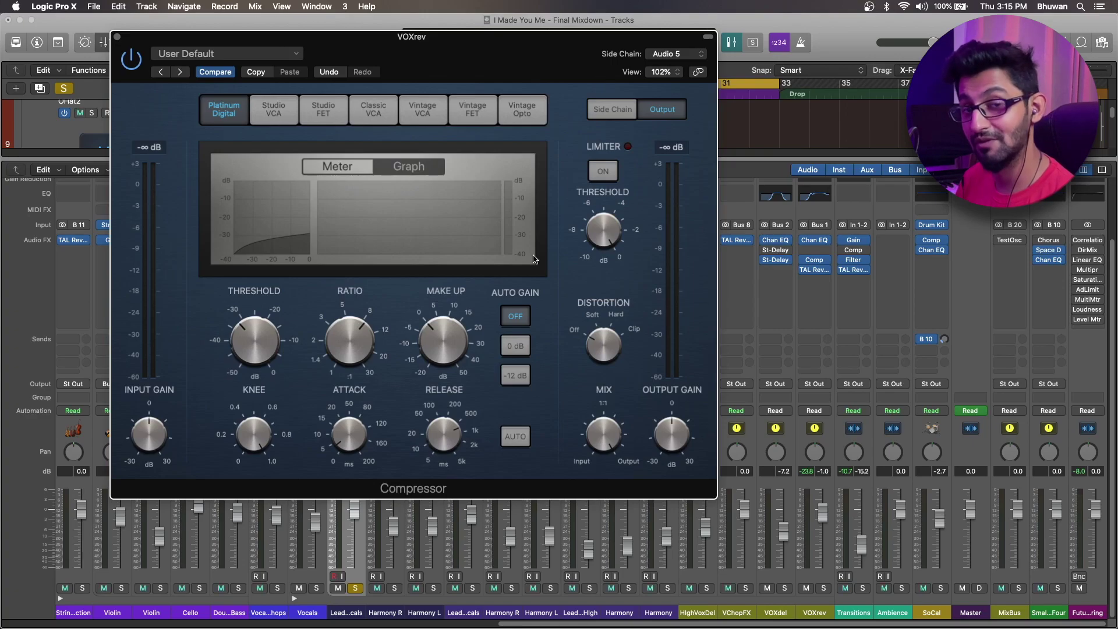
key("space")
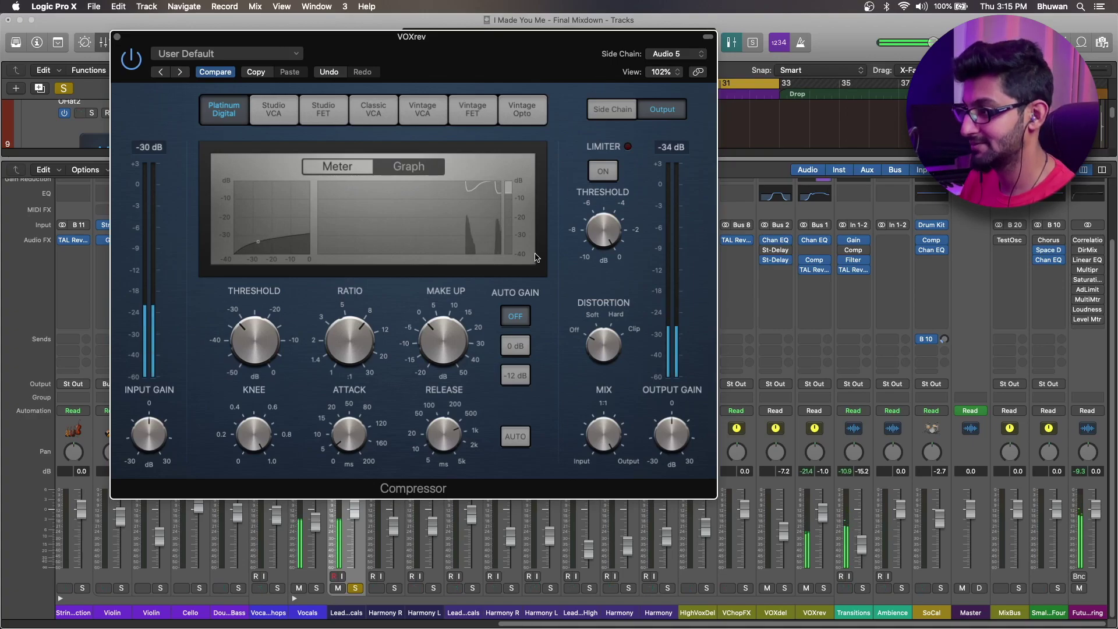
mouse_move(353, 294)
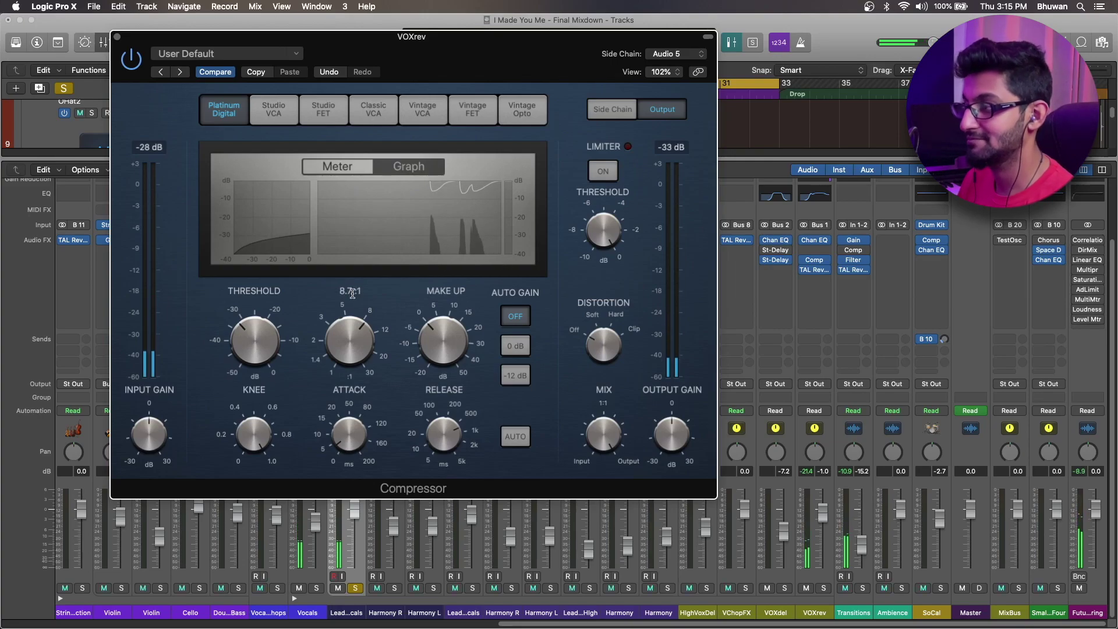